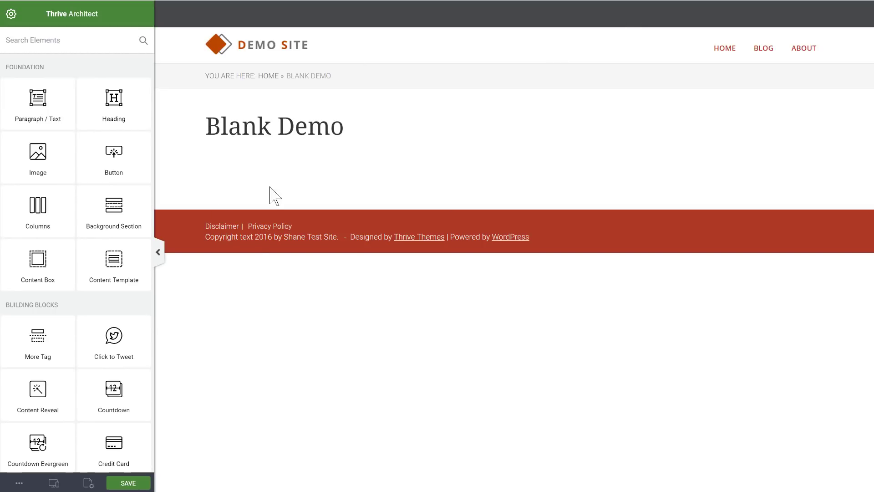
- In the landing page template chooser, expand the Blank set and pick Blank Page – Boxed
click(89, 484)
click(61, 87)
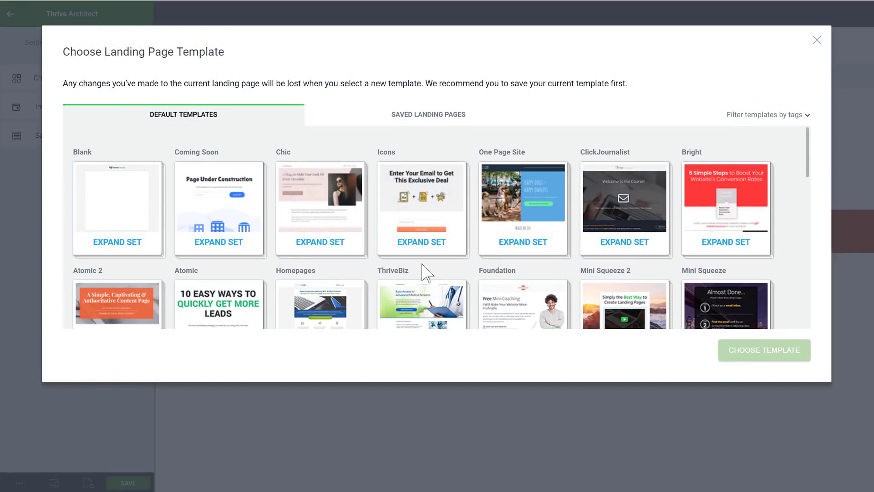
scroll(339, 278, down, 3)
scroll(117, 180, up, 3)
click(116, 242)
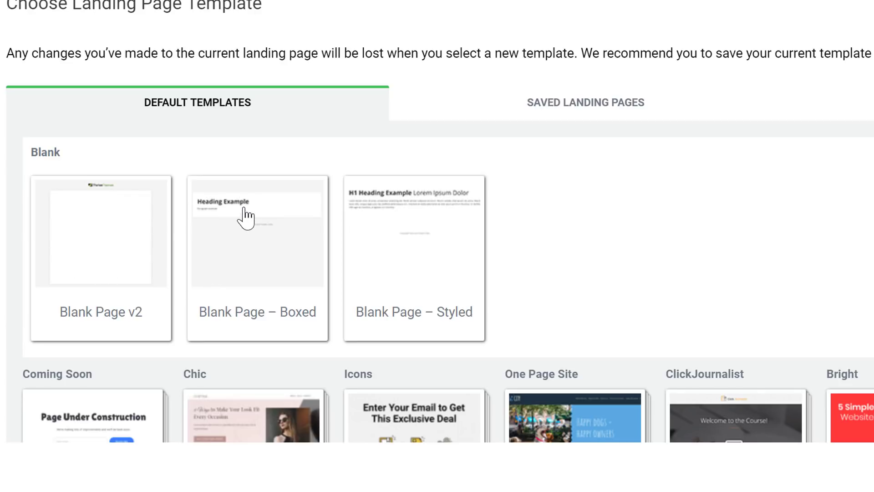
click(274, 257)
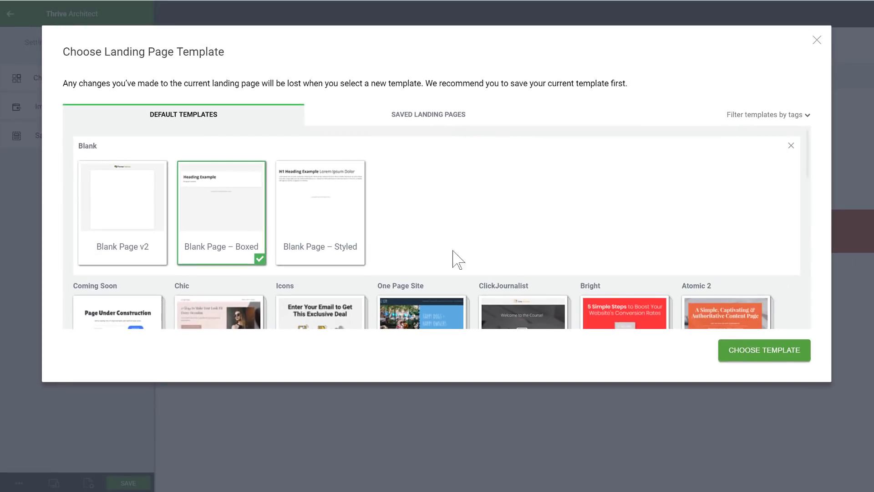
- Apply the Blank Page – Boxed template to the page
click(757, 353)
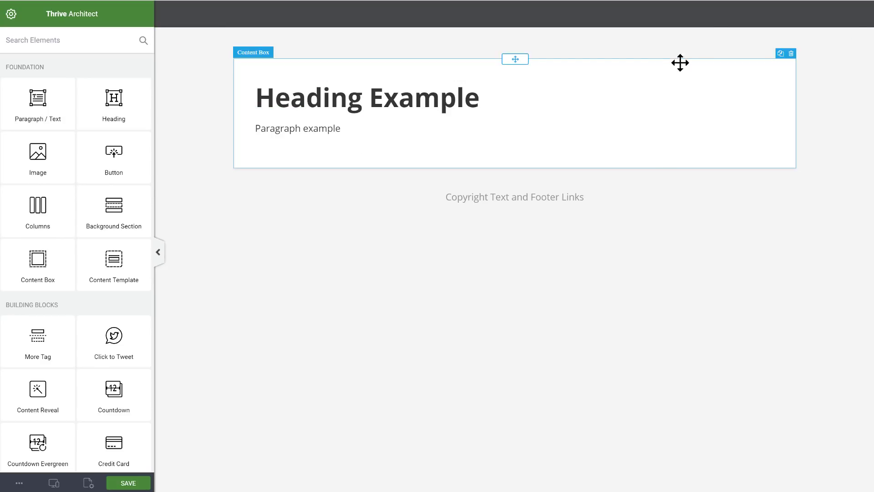
- Replace 'Paragraph example' with the pasted lorem ipsum paragraphs
triple_click(340, 129)
key(ctrl+v)
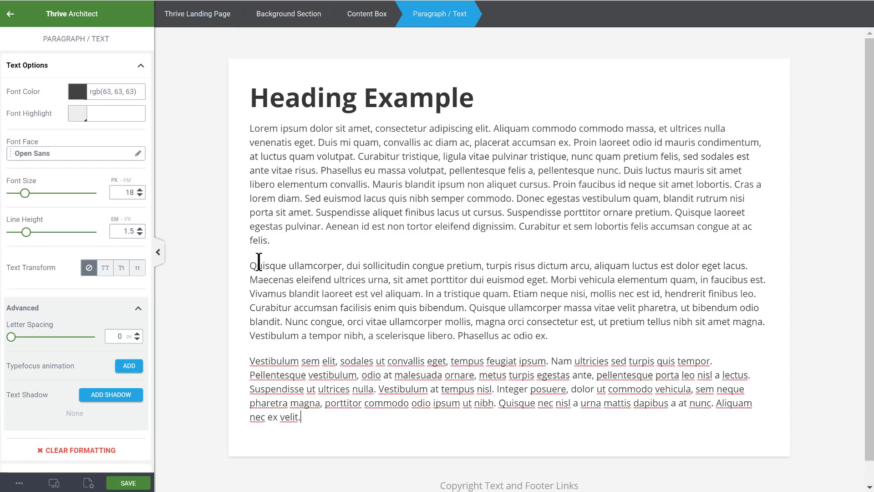
click(270, 68)
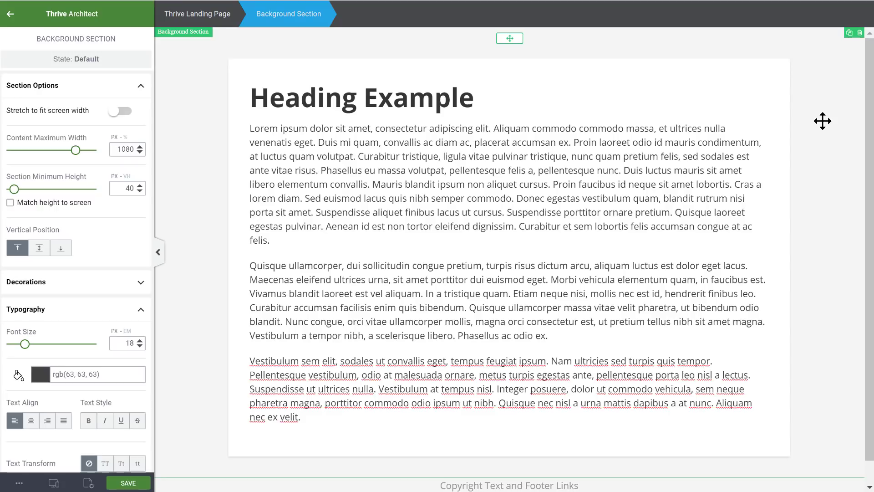
- Preview the page at tablet width, then at mobile width
mouse_move(54, 482)
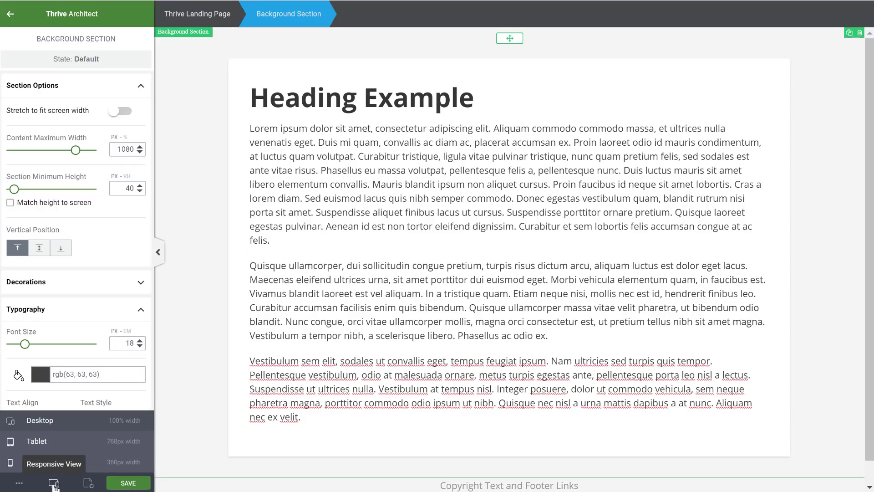
click(47, 447)
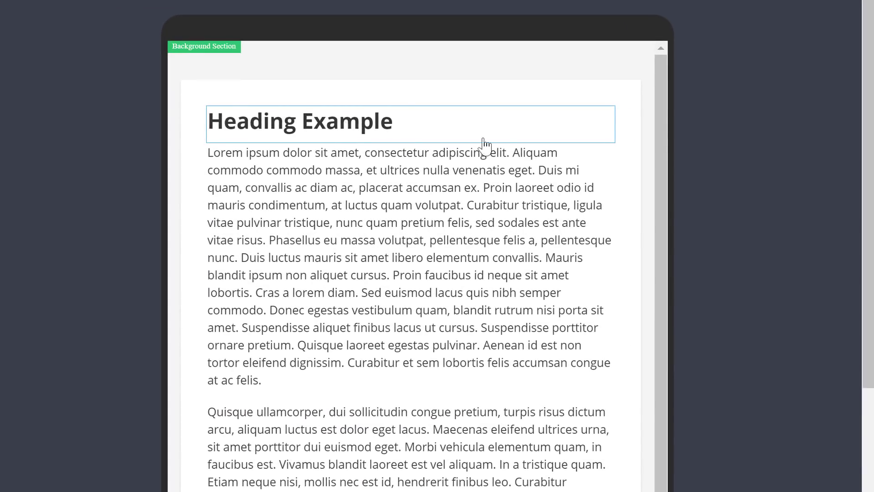
scroll(544, 203, down, 2)
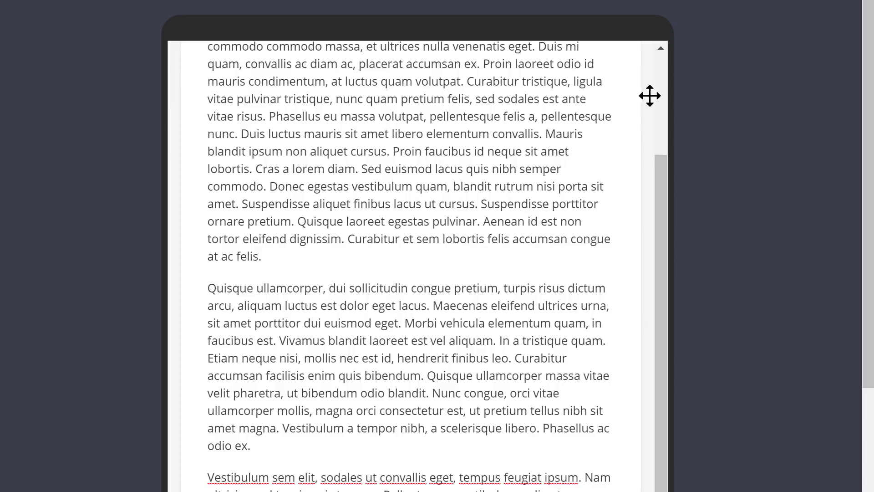
scroll(638, 173, up, 3)
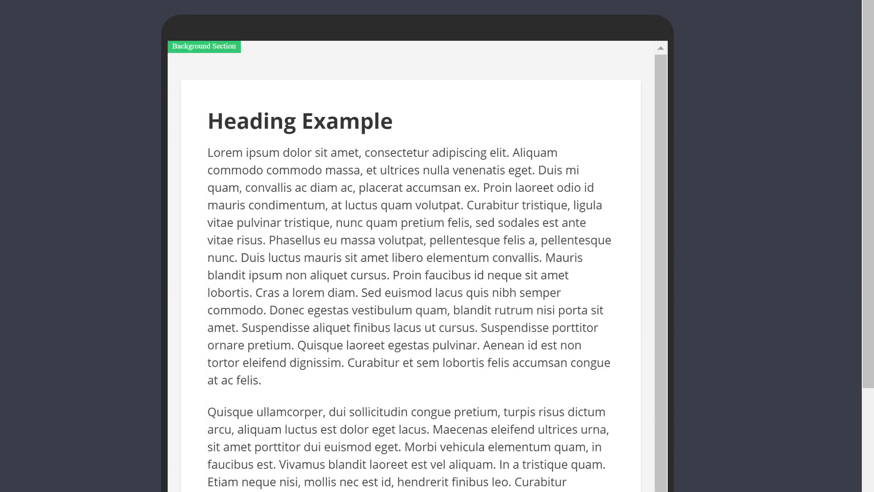
key(r)
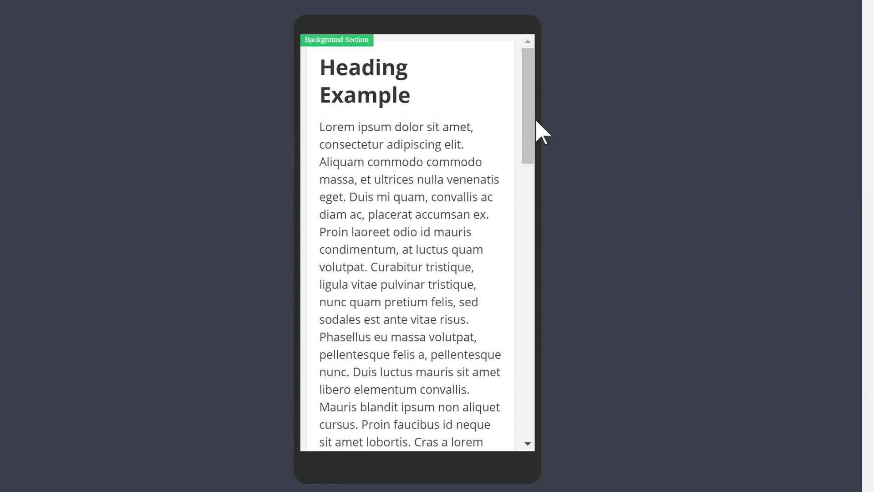
mouse_move(532, 127)
mouse_down()
mouse_move(528, 337)
mouse_move(537, 240)
mouse_move(530, 111)
mouse_up()
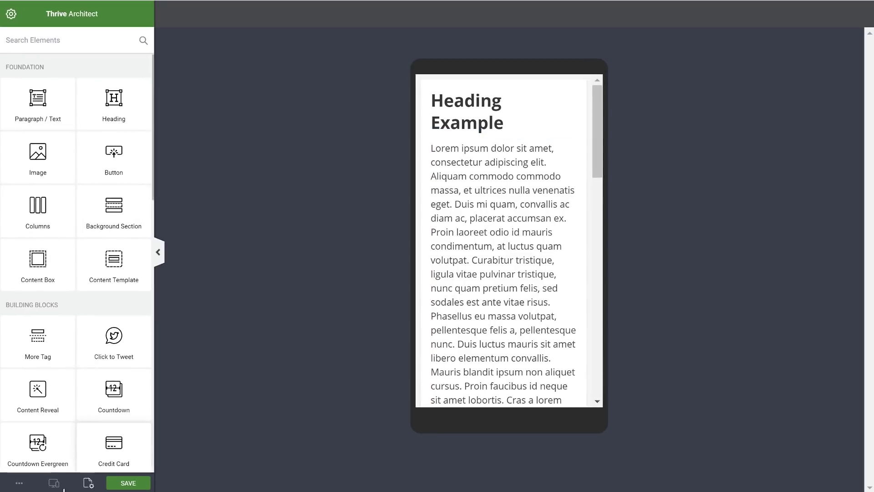
- Return to the desktop layout and duplicate the content box
click(53, 483)
click(52, 425)
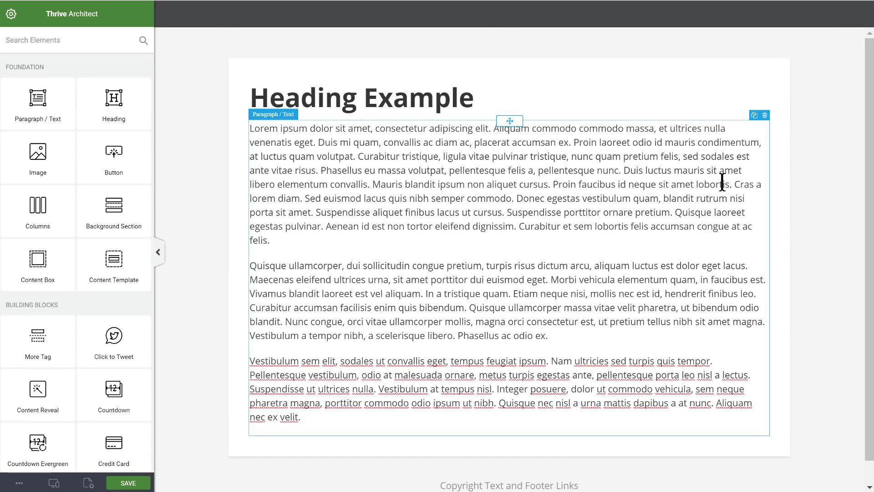
scroll(722, 182, down, 1)
scroll(711, 136, up, 1)
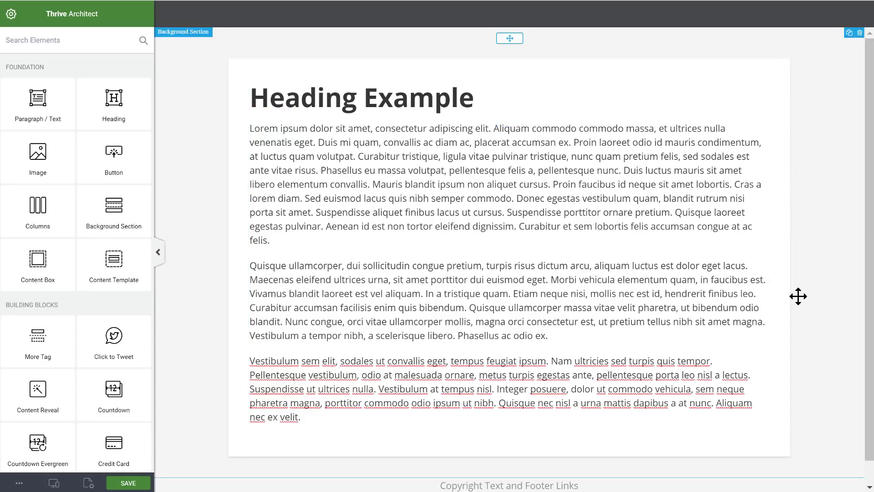
scroll(798, 296, down, 1)
scroll(796, 254, up, 1)
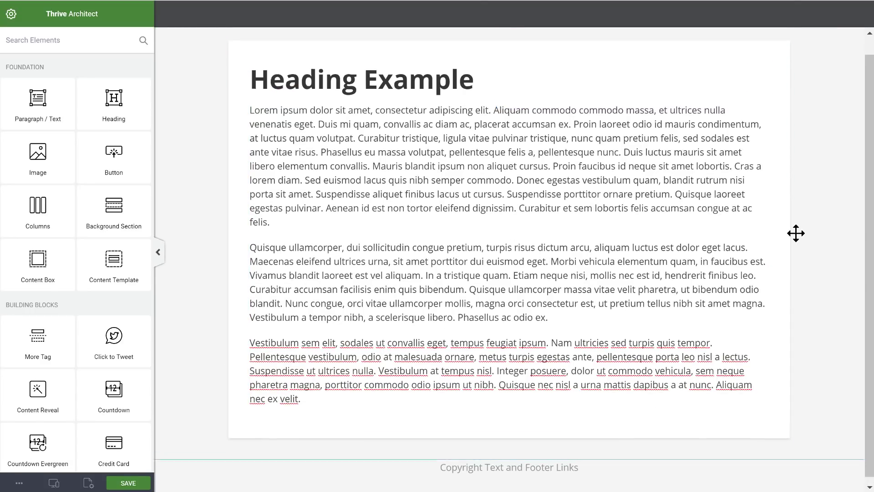
click(775, 85)
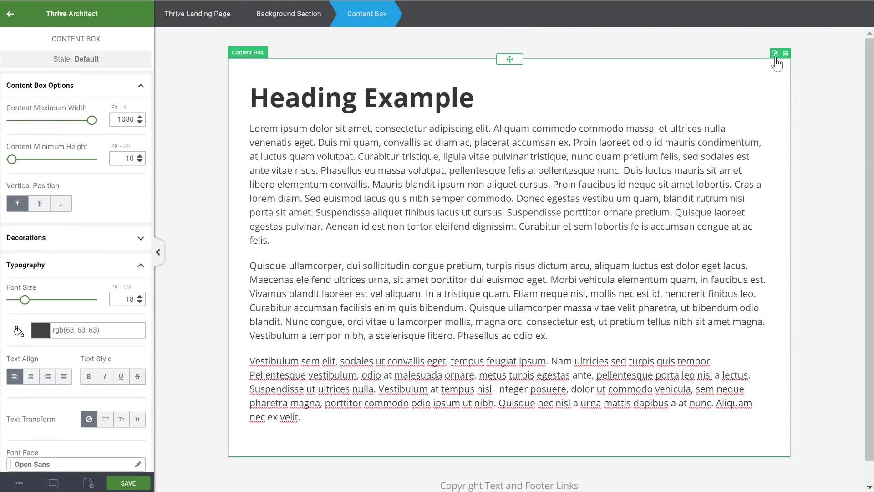
click(775, 56)
scroll(765, 249, down, 6)
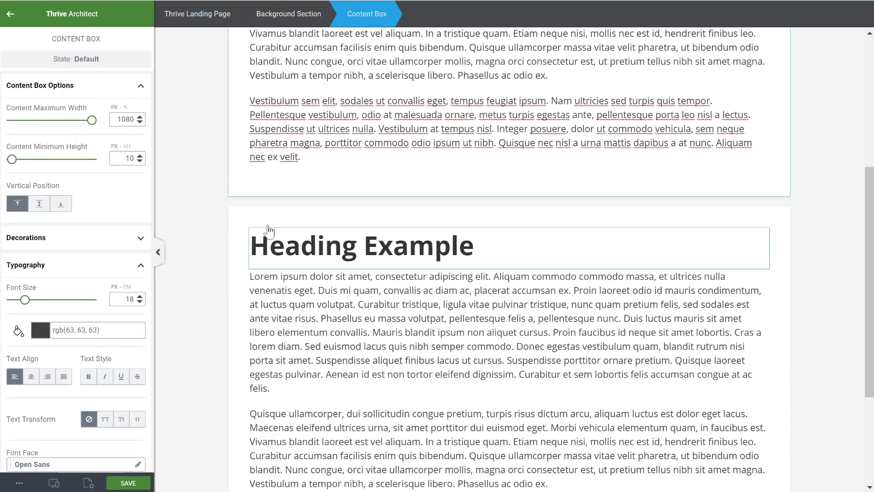
scroll(71, 181, down, 3)
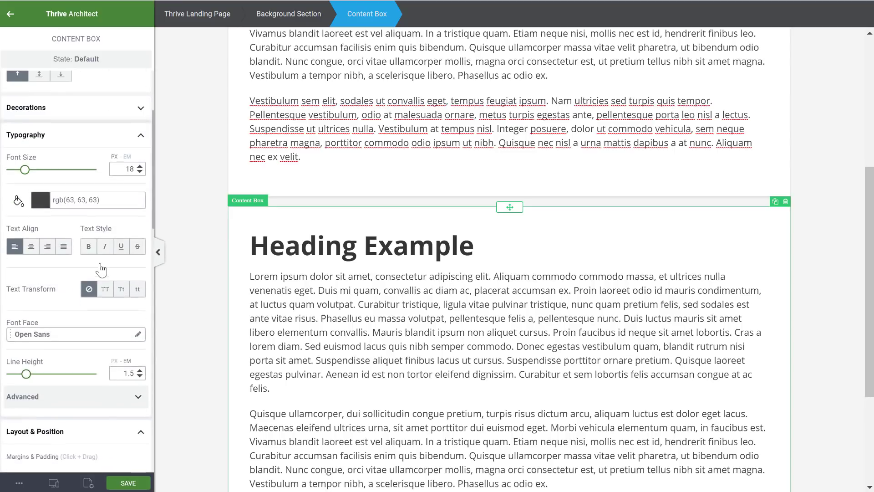
- Set the margins between the two content boxes to 0
click(56, 143)
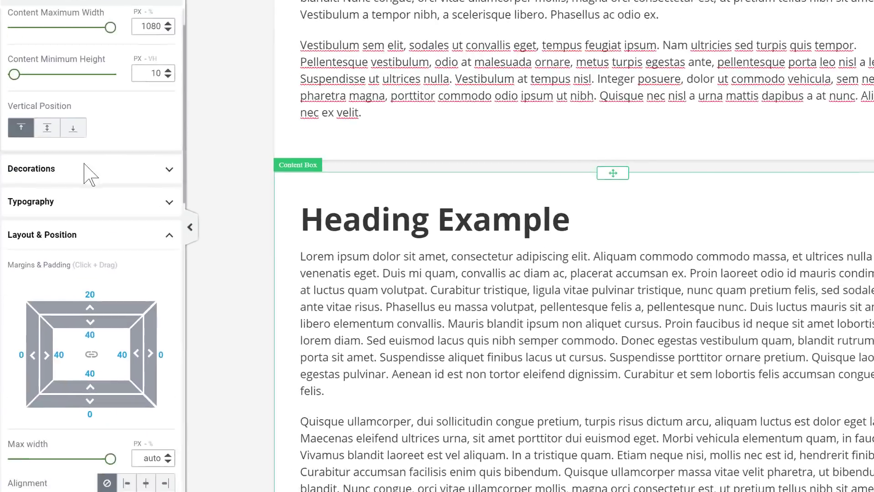
drag(75, 281, 63, 274)
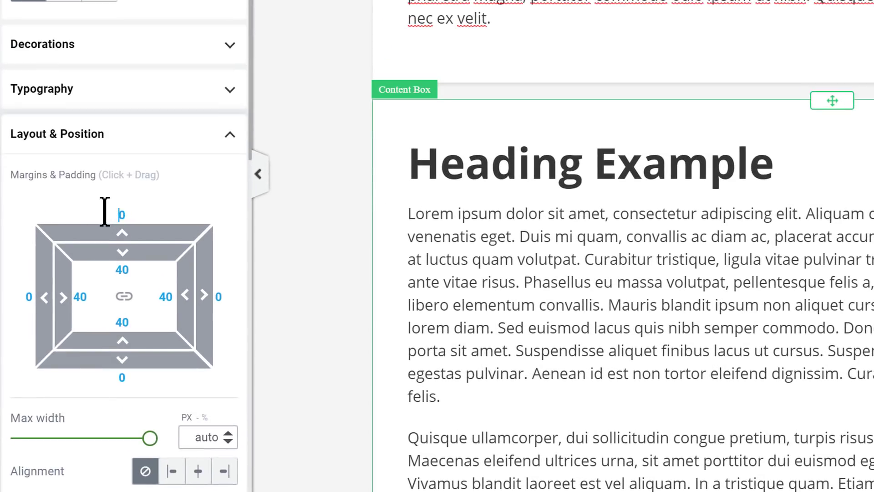
click(501, 82)
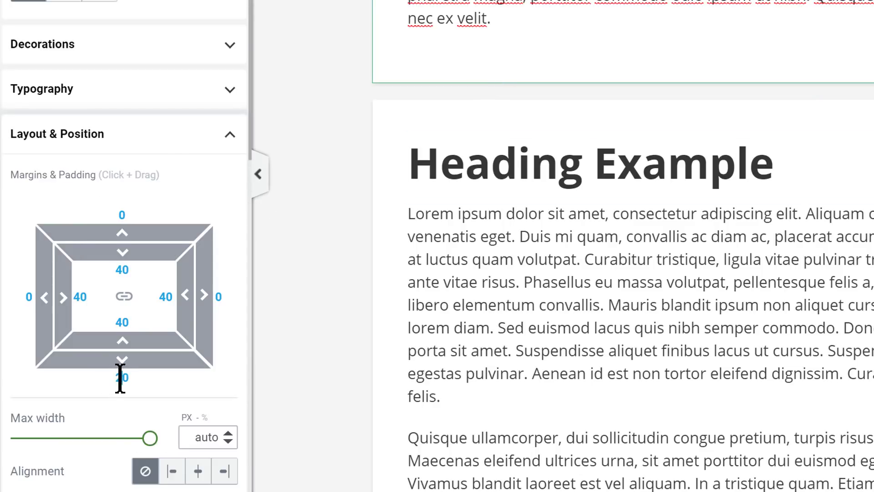
drag(121, 377, 110, 377)
key(BackSpace)
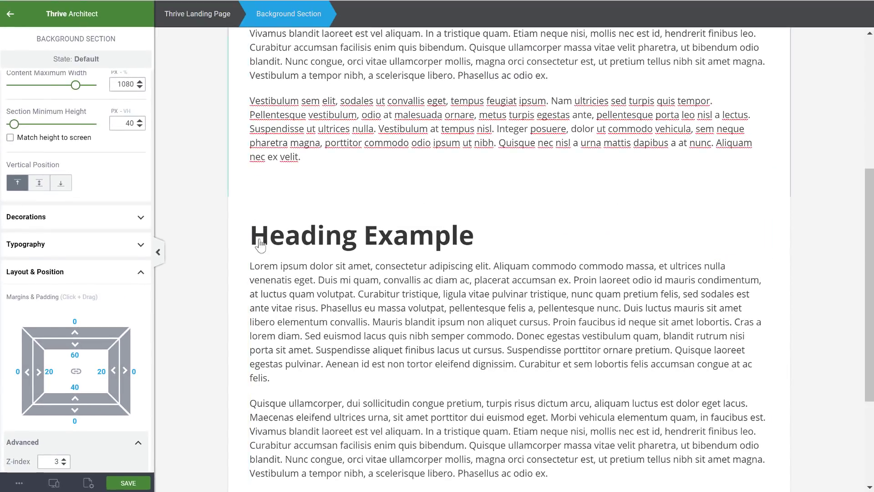
scroll(299, 197, down, 2)
- Delete the copy's heading and first two paragraphs, leaving one paragraph
click(521, 178)
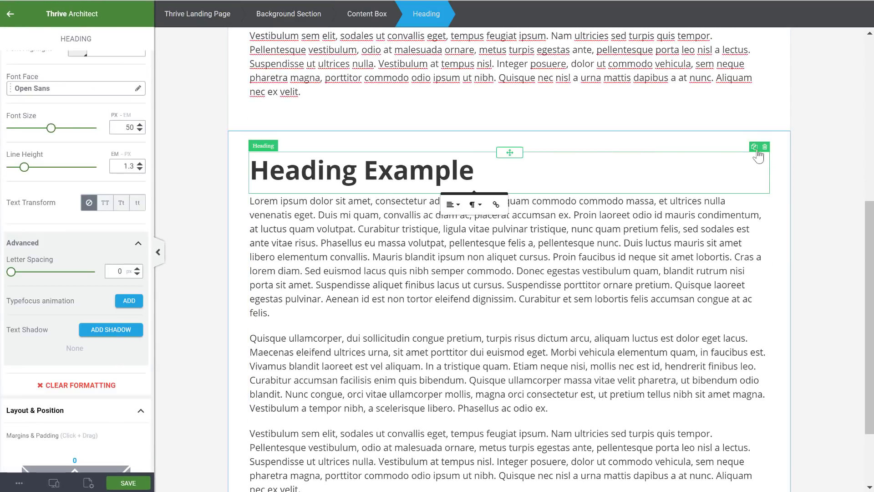
click(765, 148)
scroll(581, 239, down, 1)
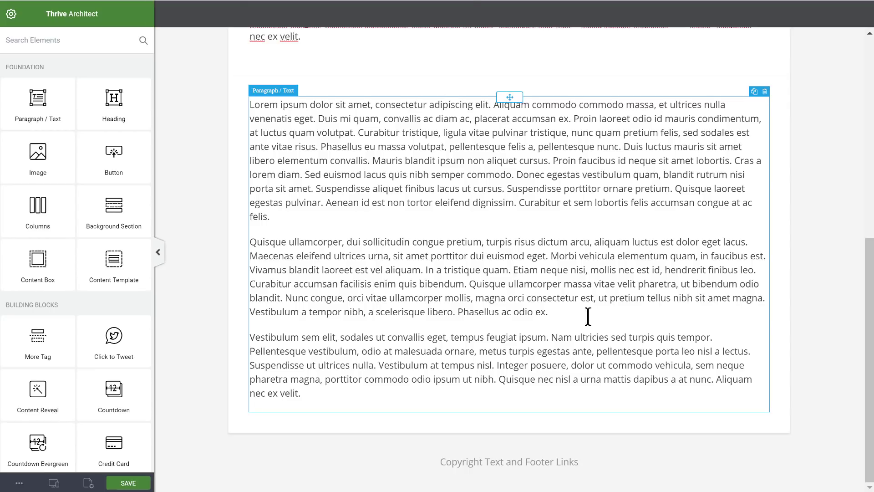
drag(587, 314, 250, 104)
key(BackSpace)
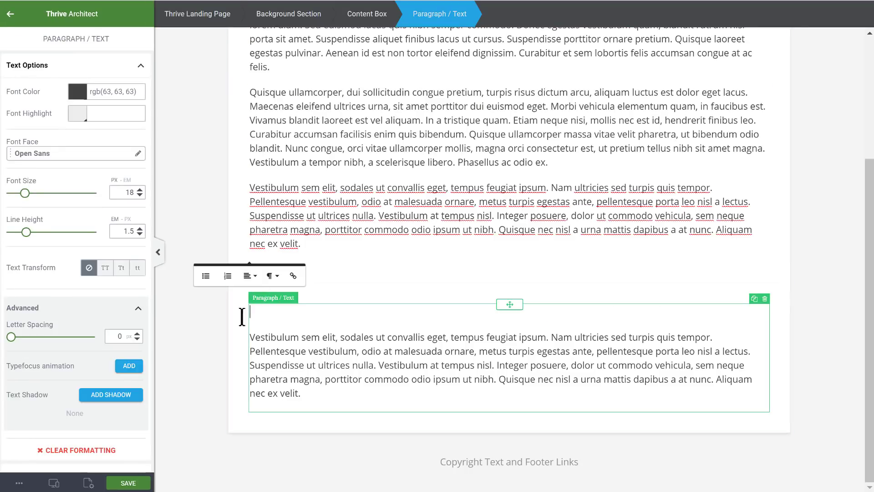
click(257, 318)
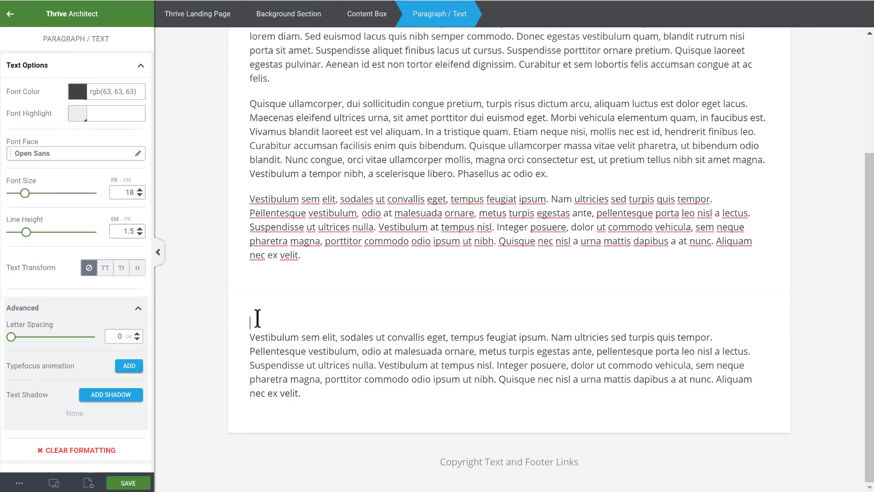
- Give the lower content box a green #49b93c background
click(239, 307)
scroll(148, 263, down, 8)
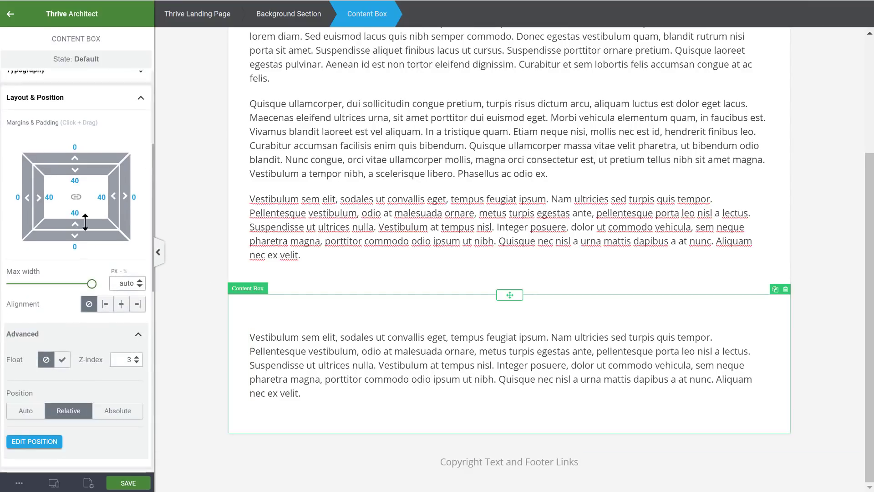
click(55, 143)
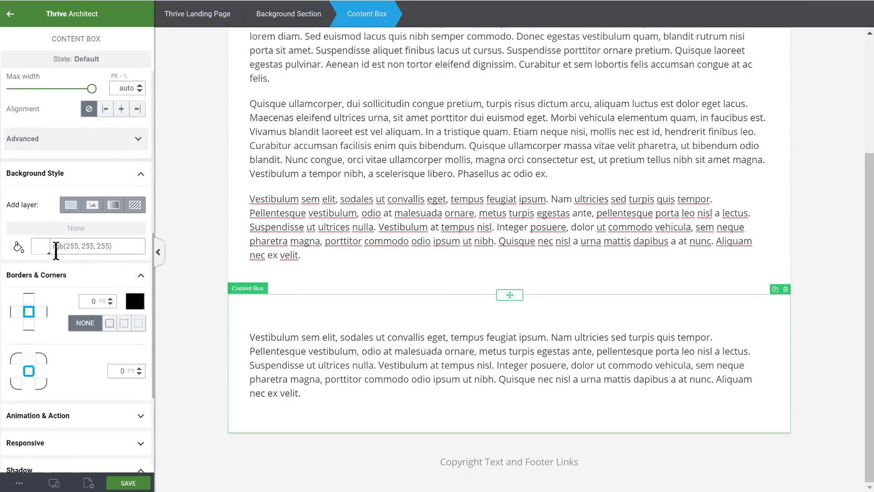
click(40, 248)
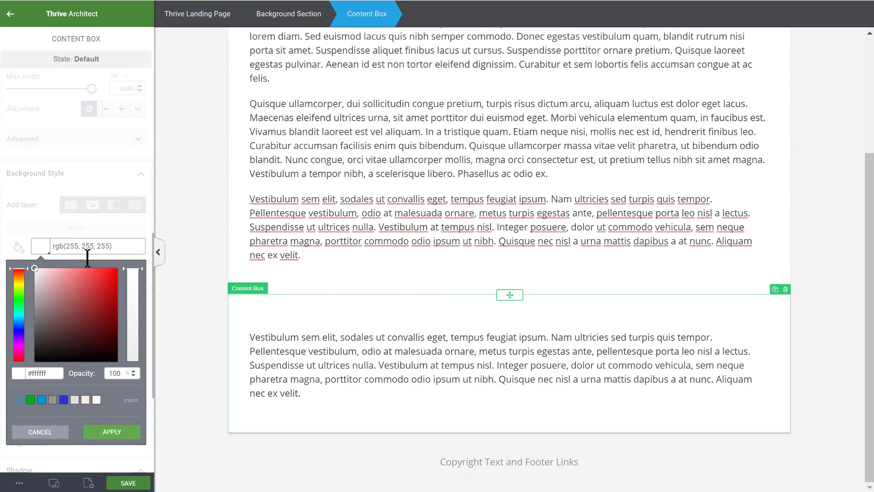
click(18, 298)
click(81, 295)
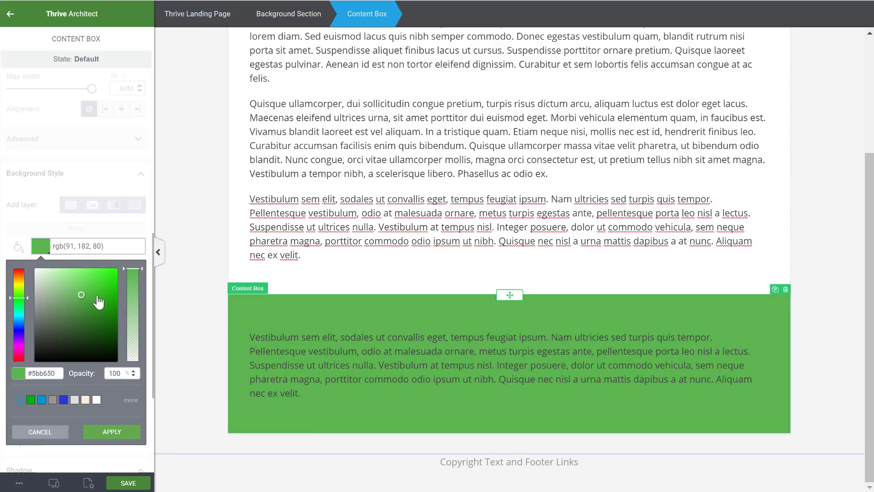
click(104, 297)
click(100, 296)
click(91, 294)
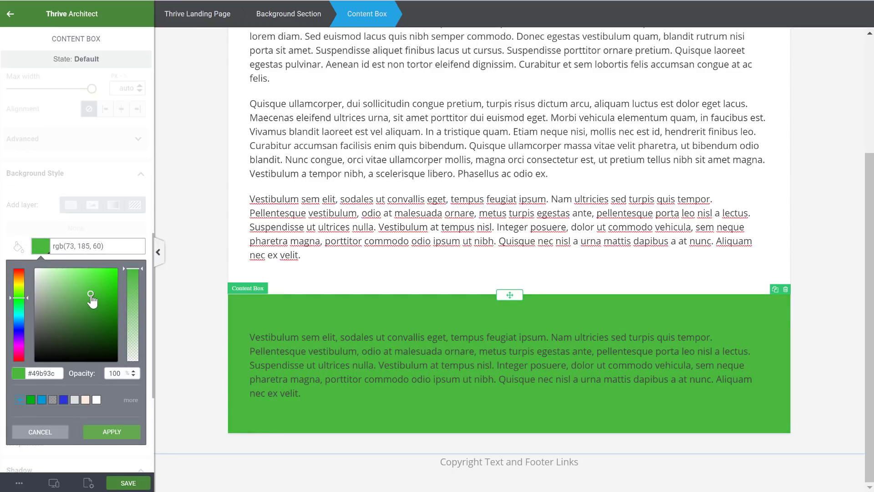
click(91, 248)
- Set the box's paragraph text colour to white #ffffff
scroll(55, 264, up, 10)
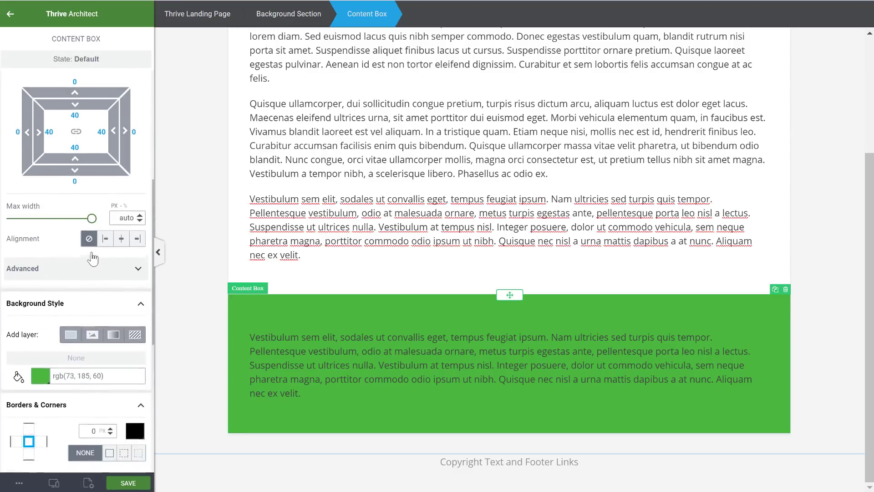
click(22, 273)
scroll(51, 270, down, 2)
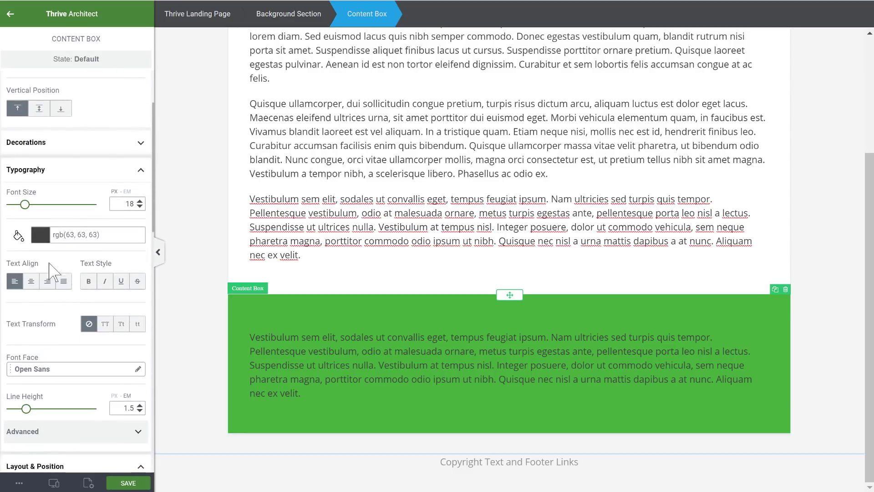
click(44, 244)
drag(65, 288, 7, 236)
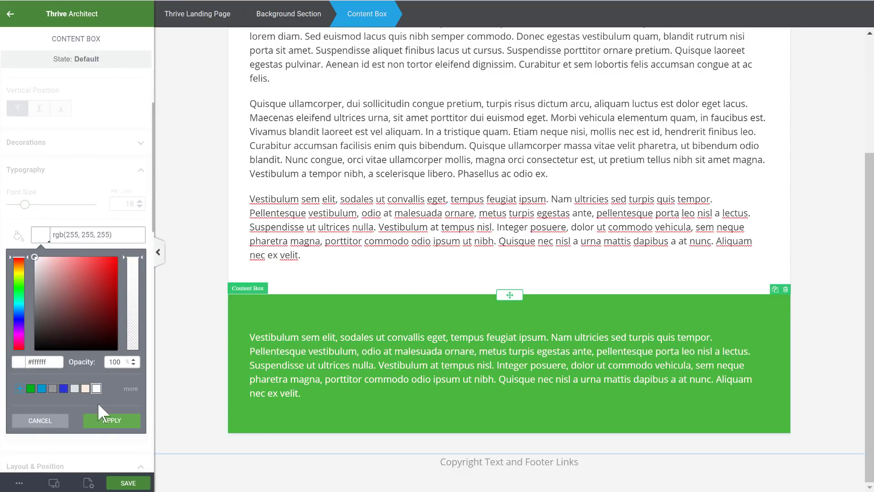
click(110, 420)
click(794, 255)
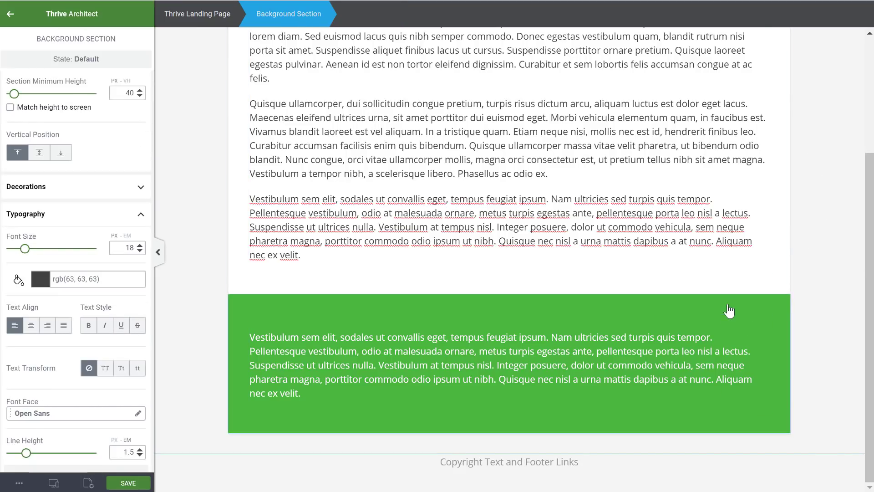
scroll(831, 283, up, 3)
- Duplicate the Heading Example content box and move the copy below the green box
click(757, 81)
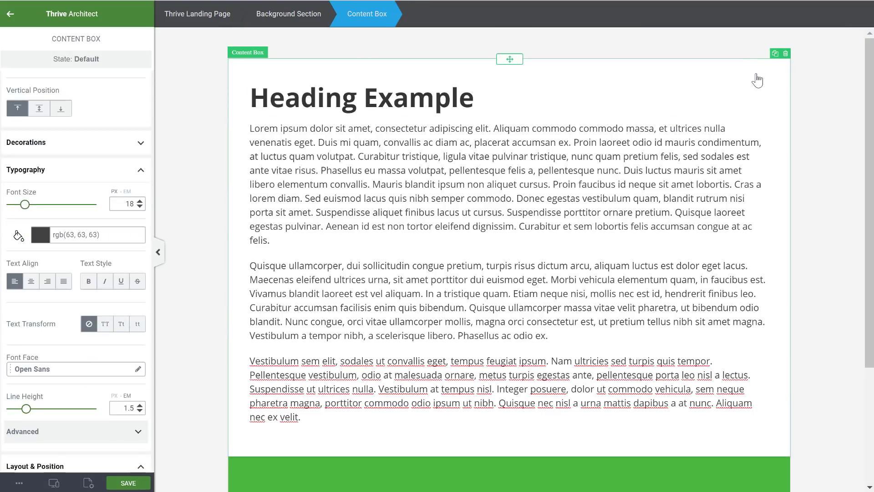
click(775, 54)
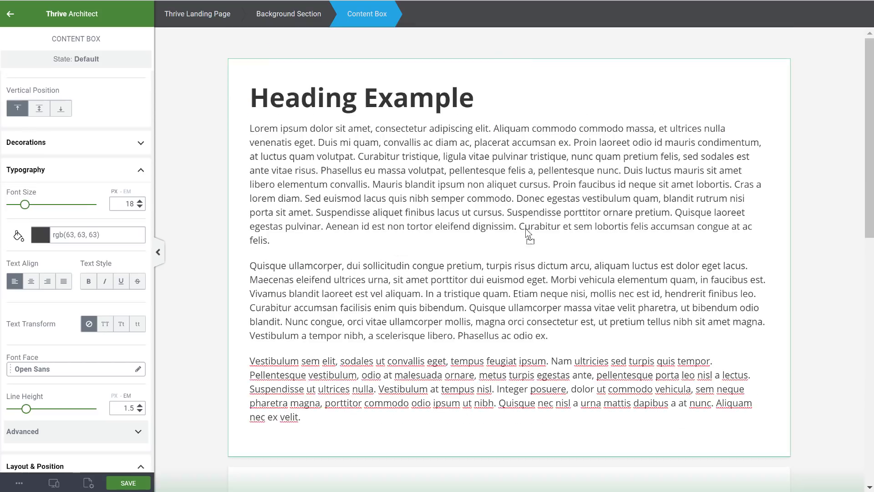
drag(526, 73, 515, 428)
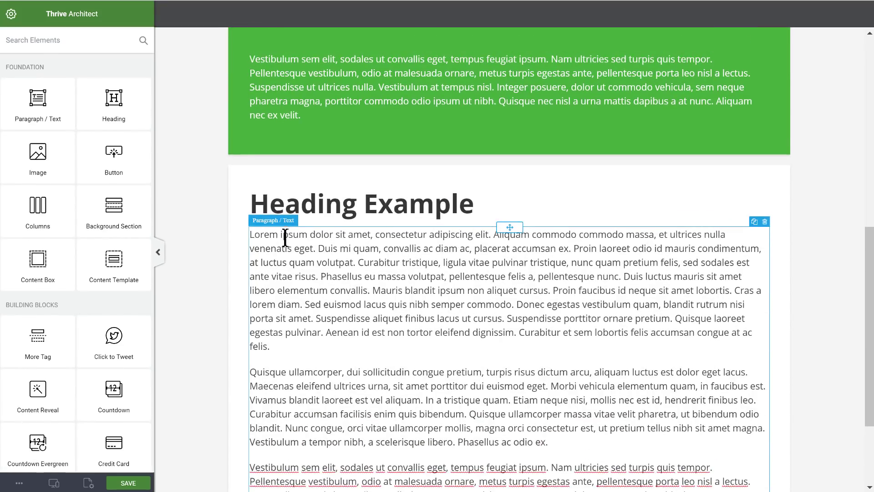
- Set the copied box's bottom margin to 0
click(278, 180)
scroll(75, 373, down, 3)
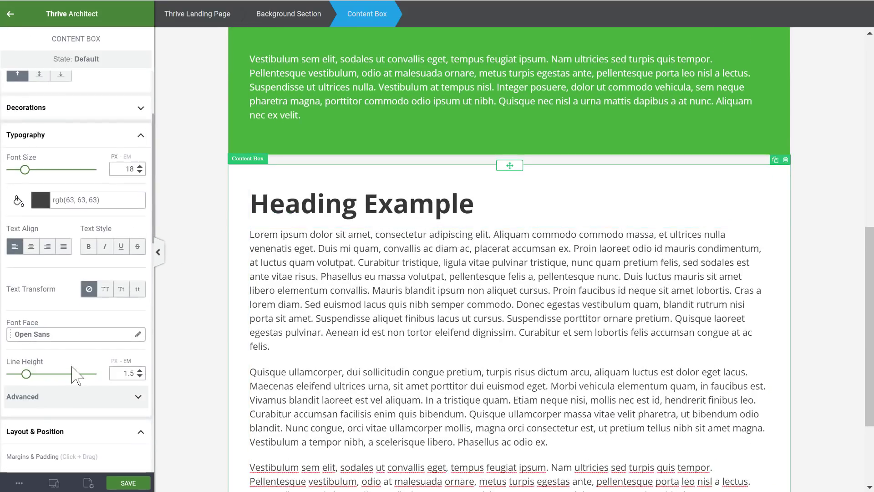
click(74, 143)
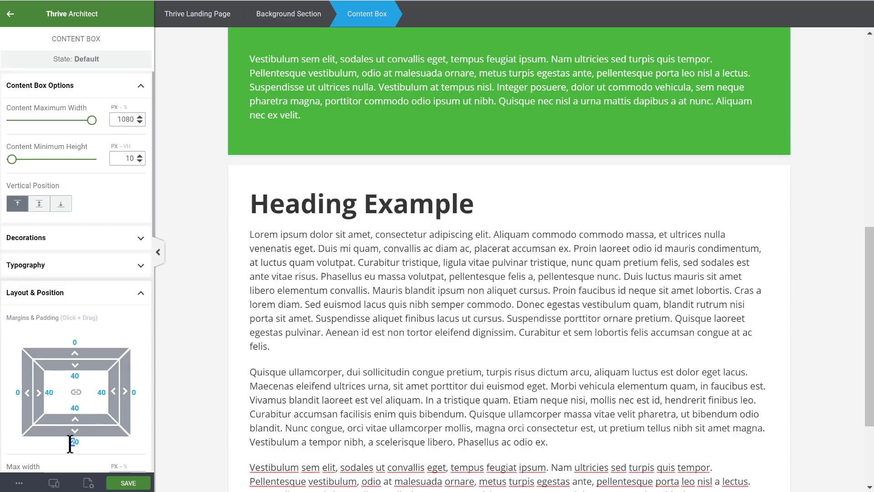
key(BackSpace)
click(840, 266)
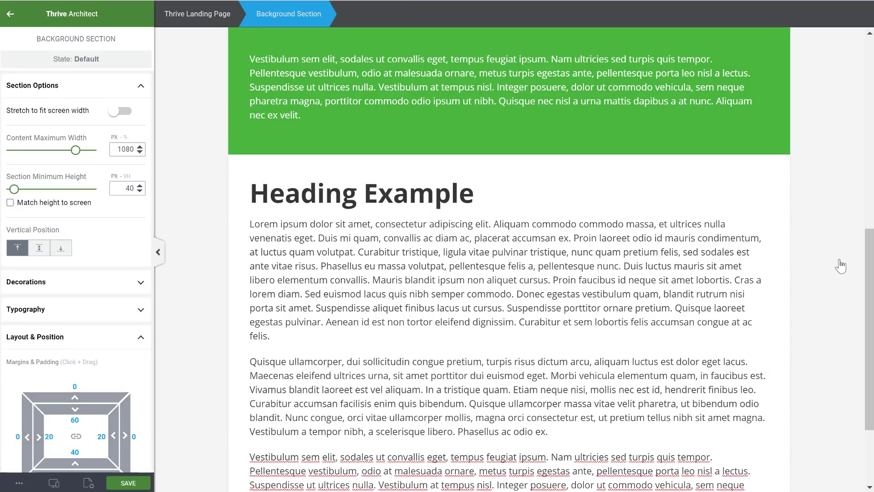
scroll(832, 210, down, 3)
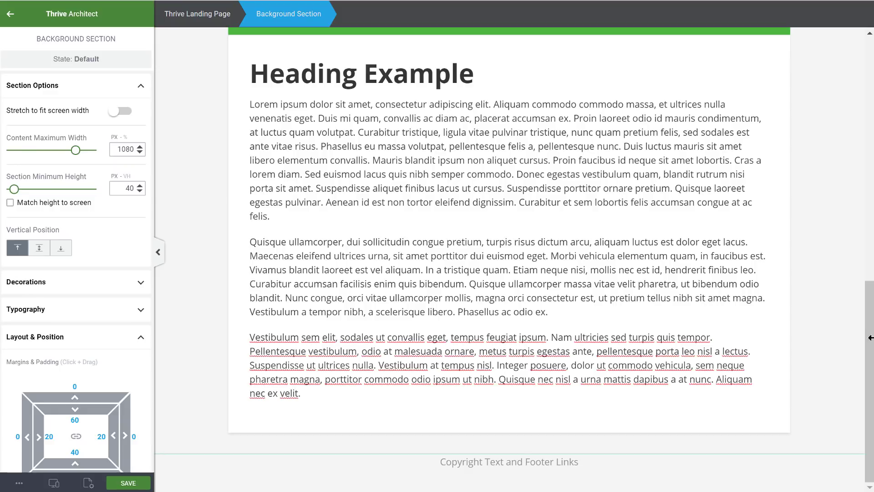
drag(870, 337, 849, 96)
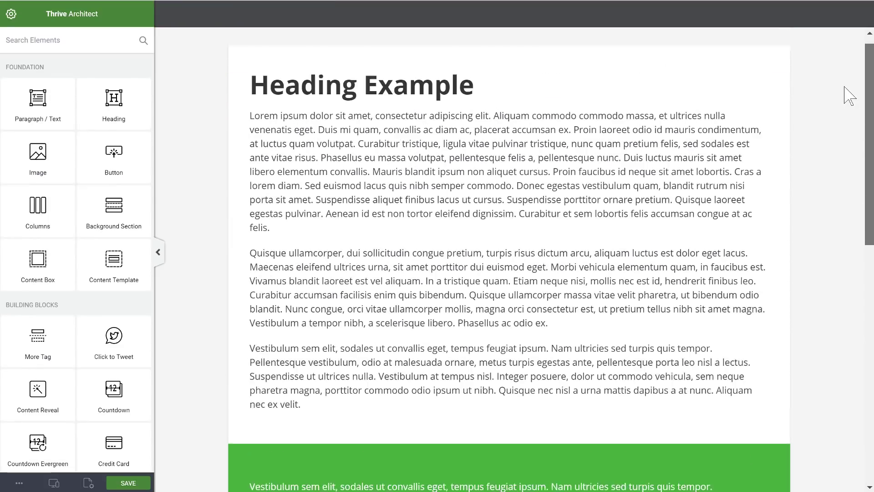
scroll(742, 225, down, 4)
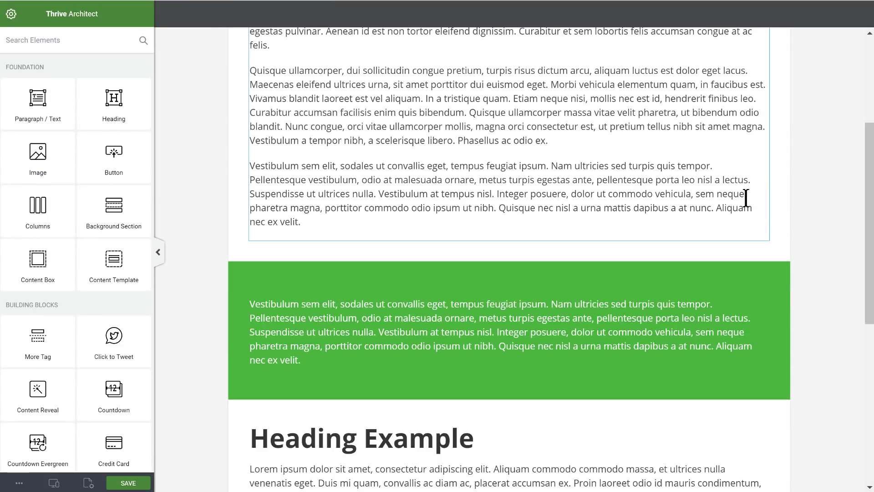
scroll(746, 198, down, 3)
scroll(851, 255, down, 1)
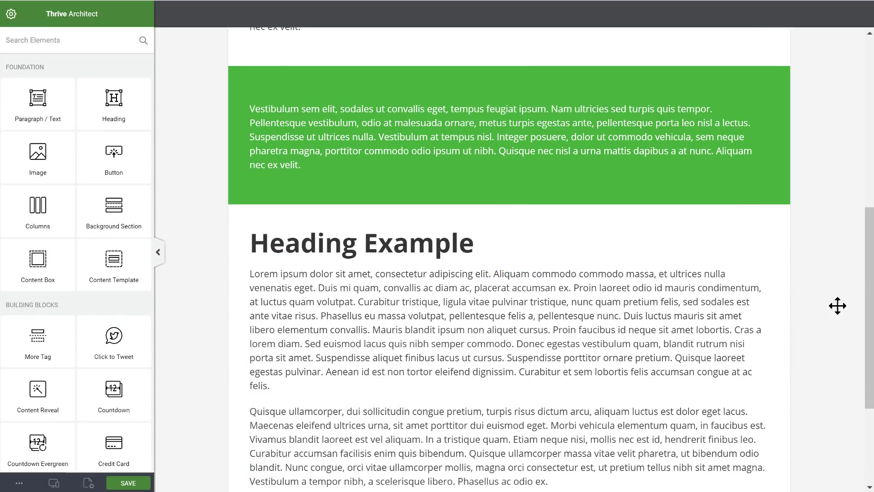
scroll(838, 306, down, 3)
scroll(837, 291, up, 4)
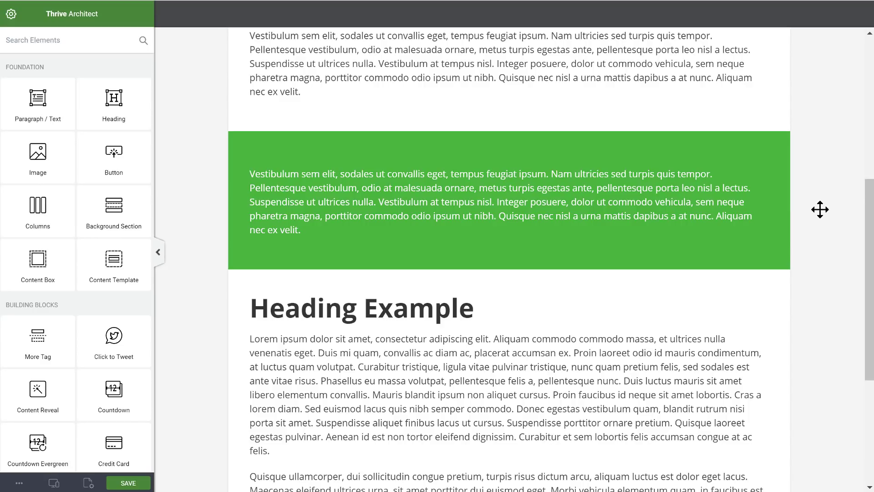
scroll(820, 210, up, 7)
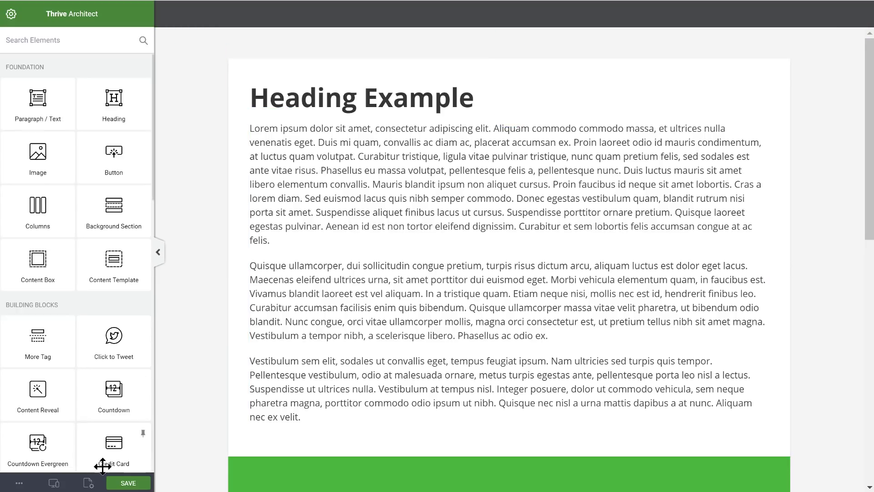
- Change the landing page template to Blank Page – Styled
click(88, 482)
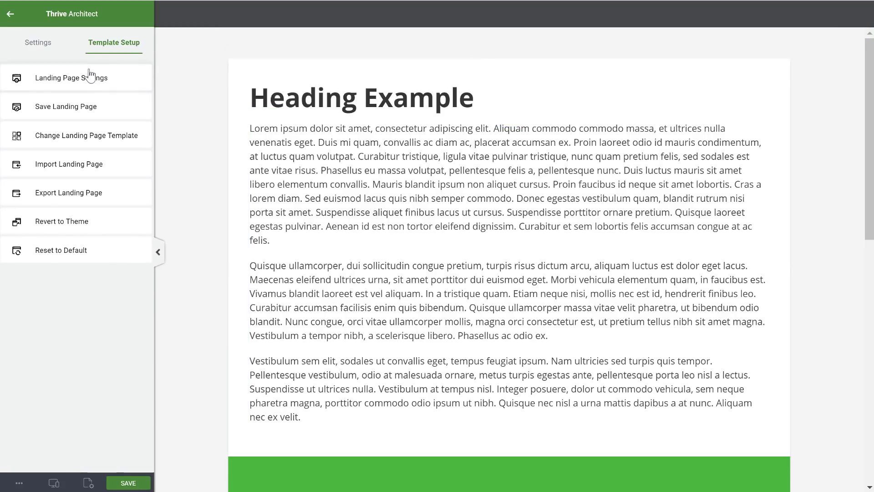
click(62, 140)
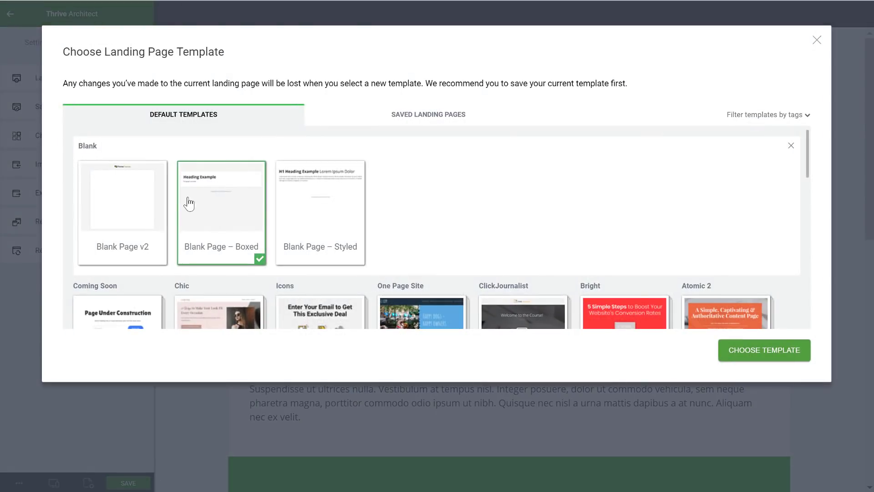
click(307, 211)
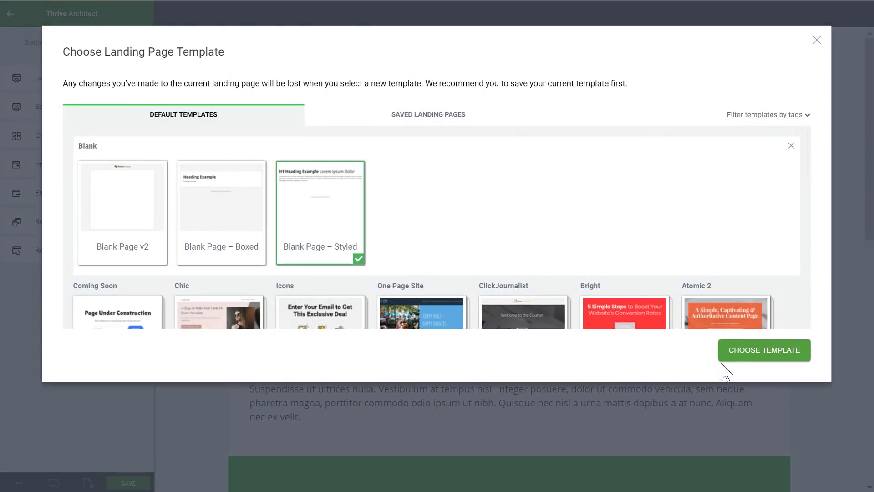
click(755, 358)
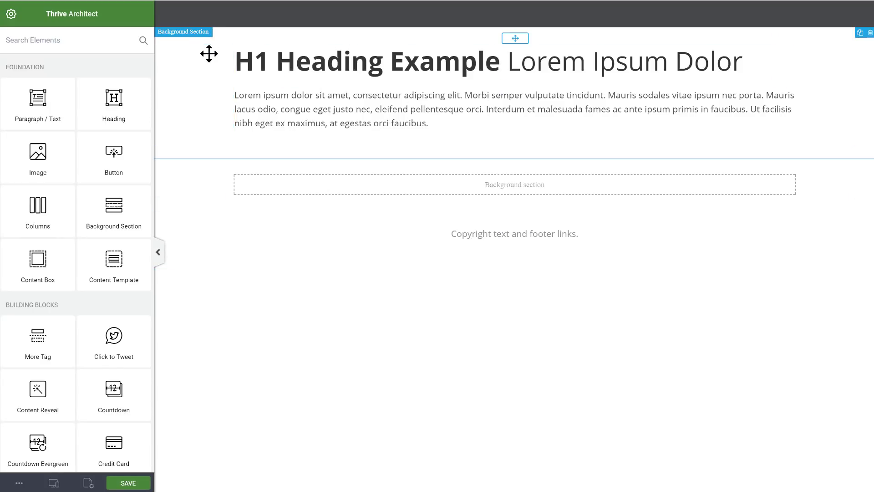
click(199, 85)
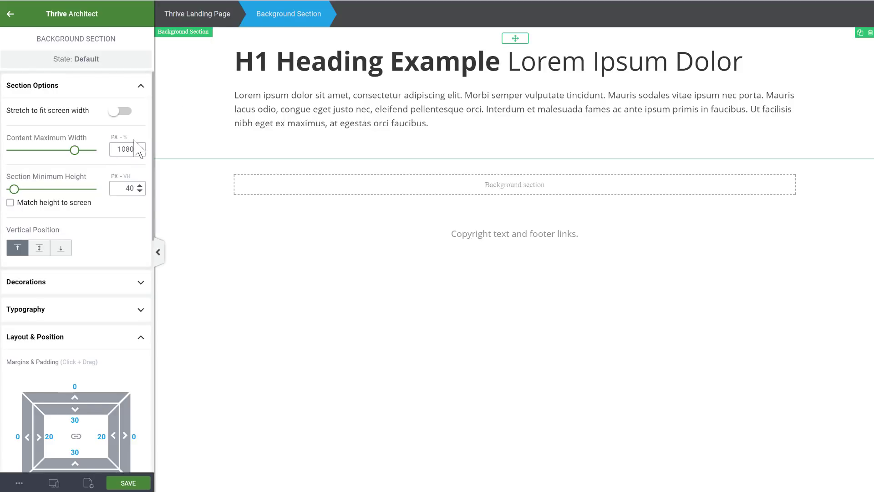
scroll(109, 250, down, 3)
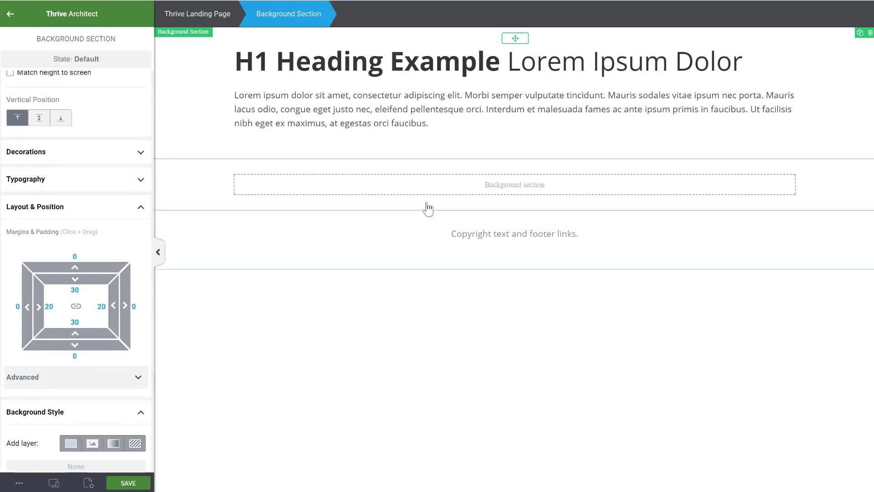
click(683, 304)
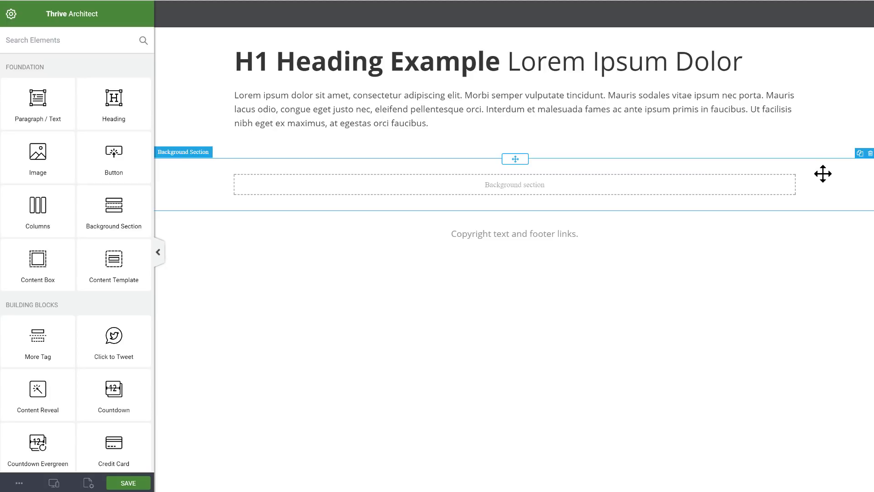
click(822, 173)
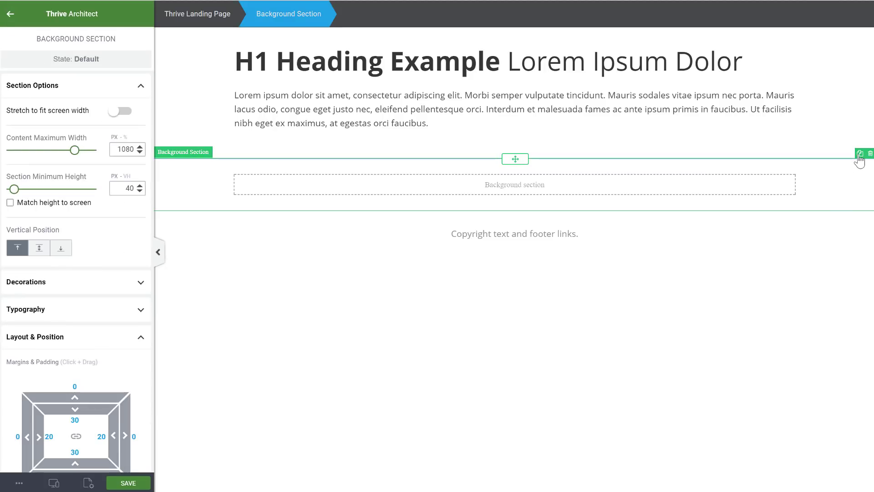
- Duplicate the empty background section until five stack below the heading area
click(859, 153)
click(860, 153)
click(860, 153)
click(859, 153)
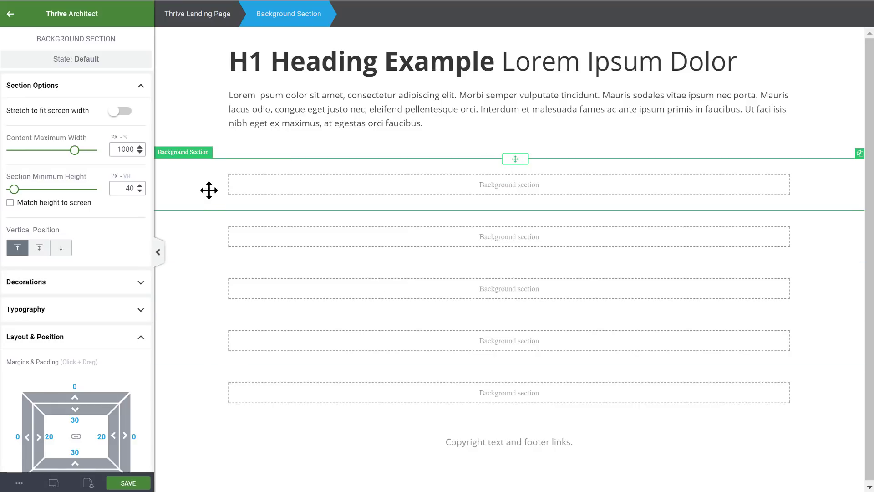
click(811, 117)
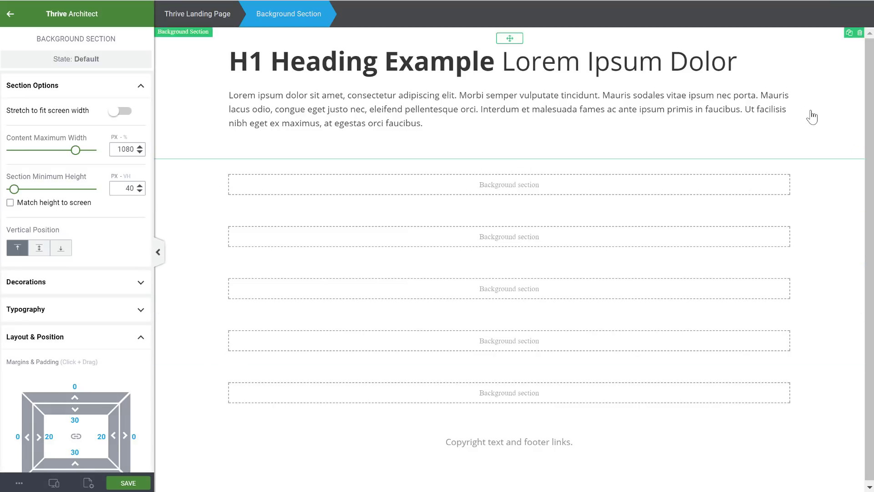
click(822, 193)
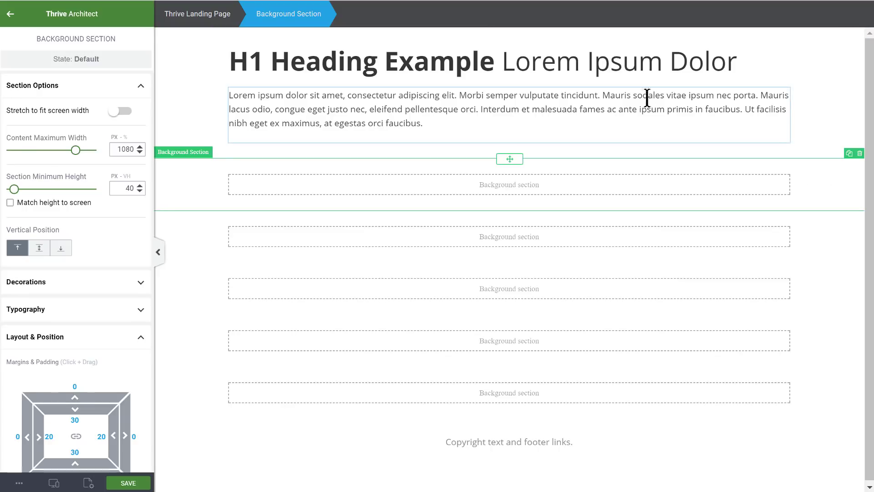